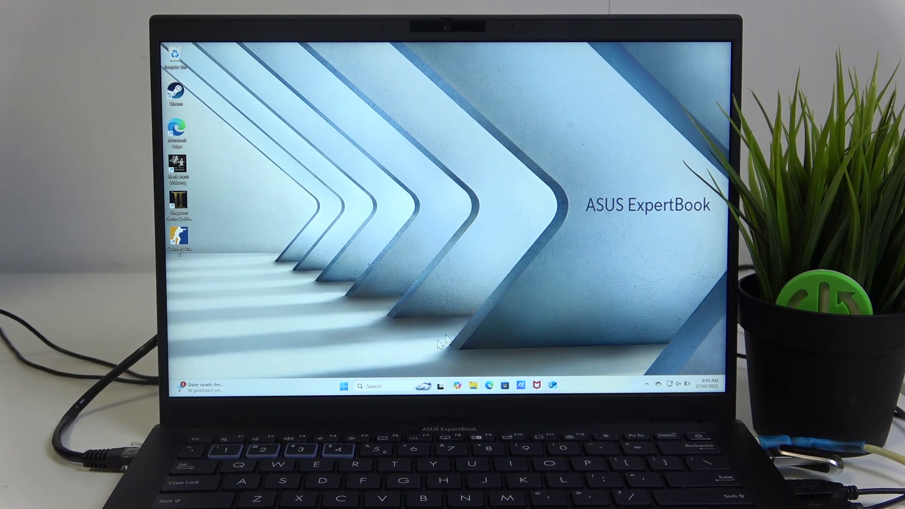
Step: Restart the laptop from the Windows 11 Start menu power options
click(344, 386)
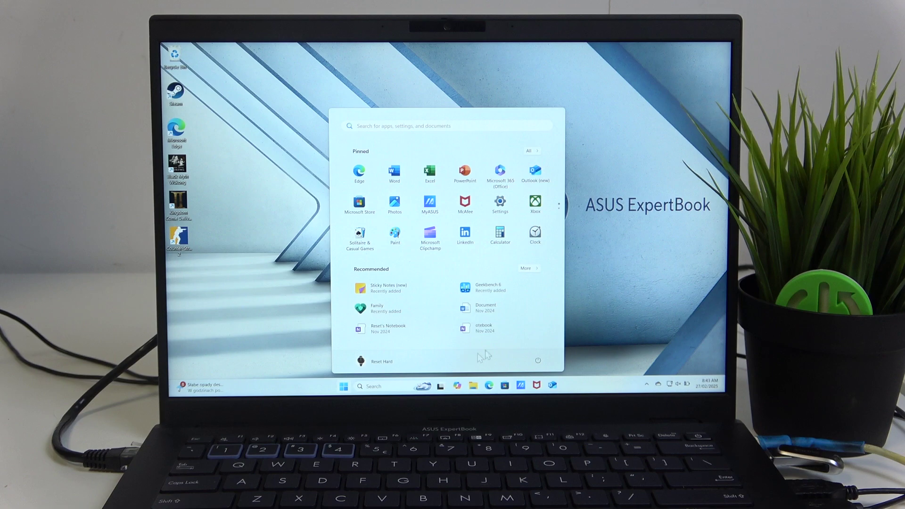
click(539, 361)
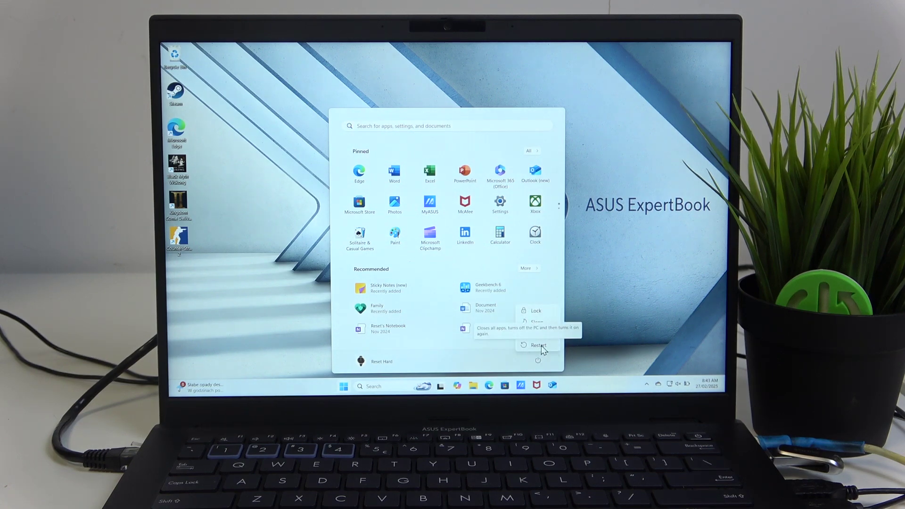
click(539, 345)
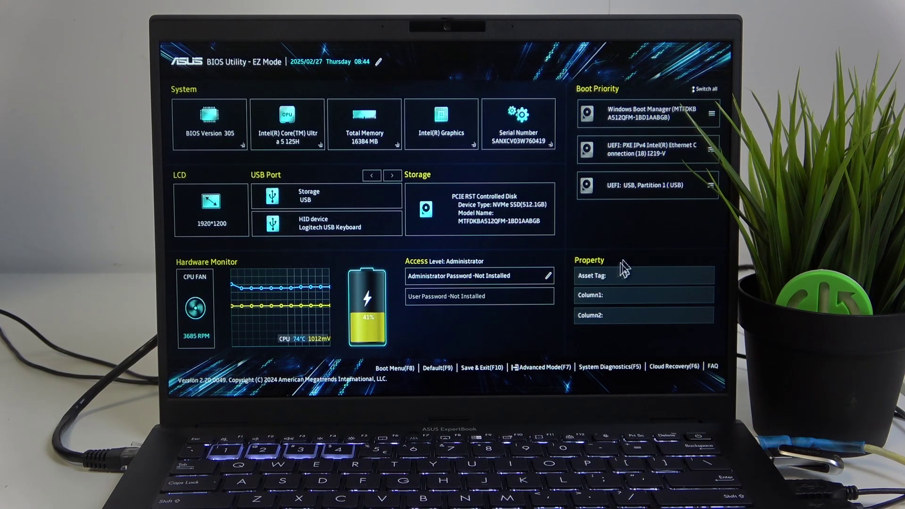
Step: Bring up the F8 Boot Menu listing network, Windows Boot Manager and UEFI USB entries
key(F8)
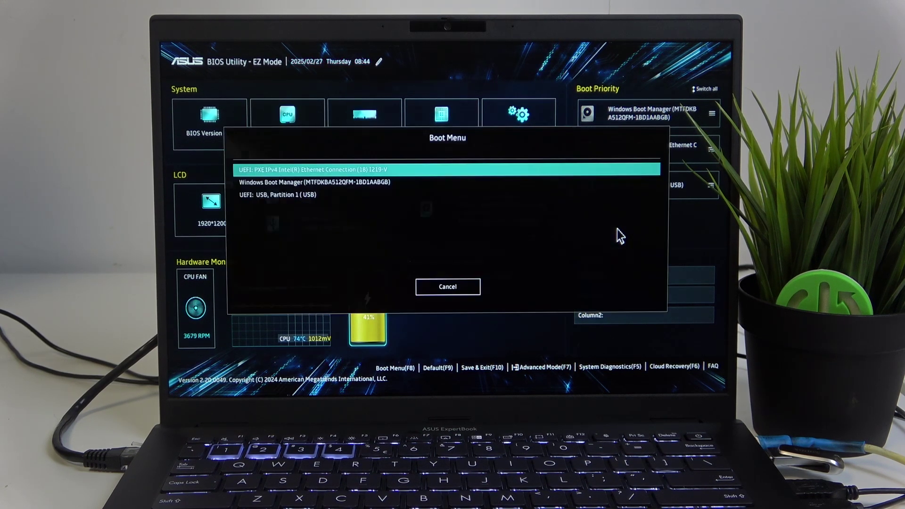